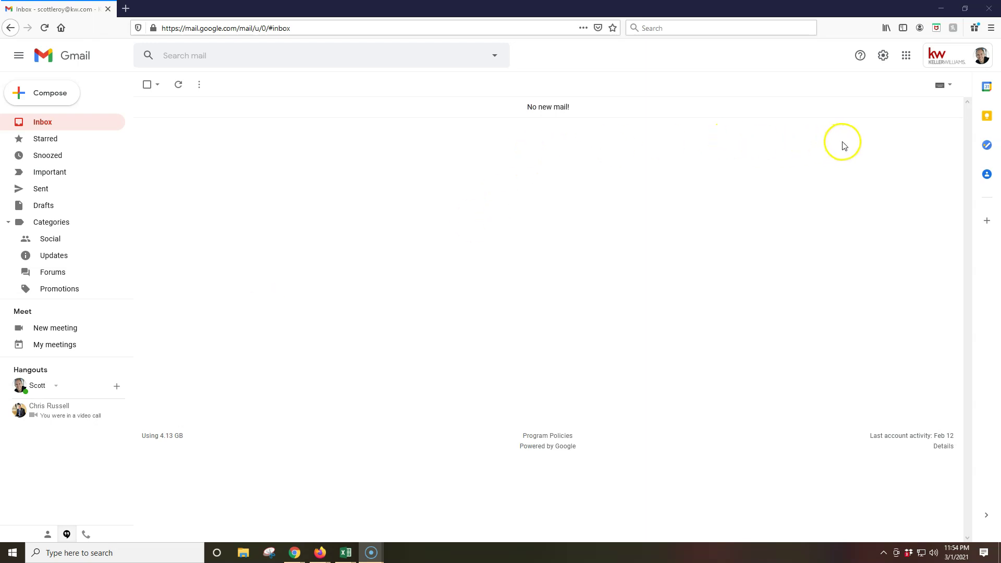
Step: Open Gmail's full Settings page from the Quick settings panel
click(881, 61)
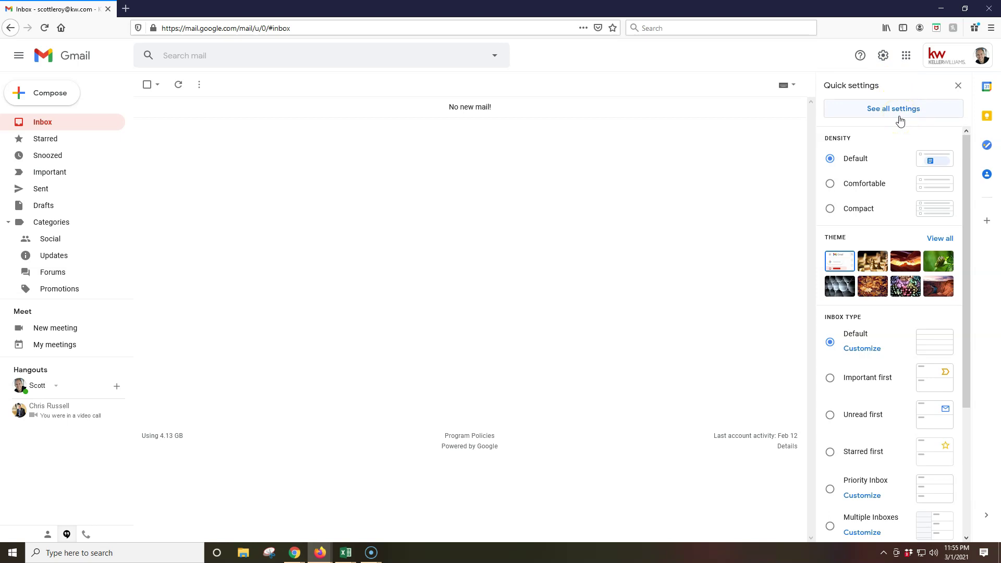
key(alt+Tab)
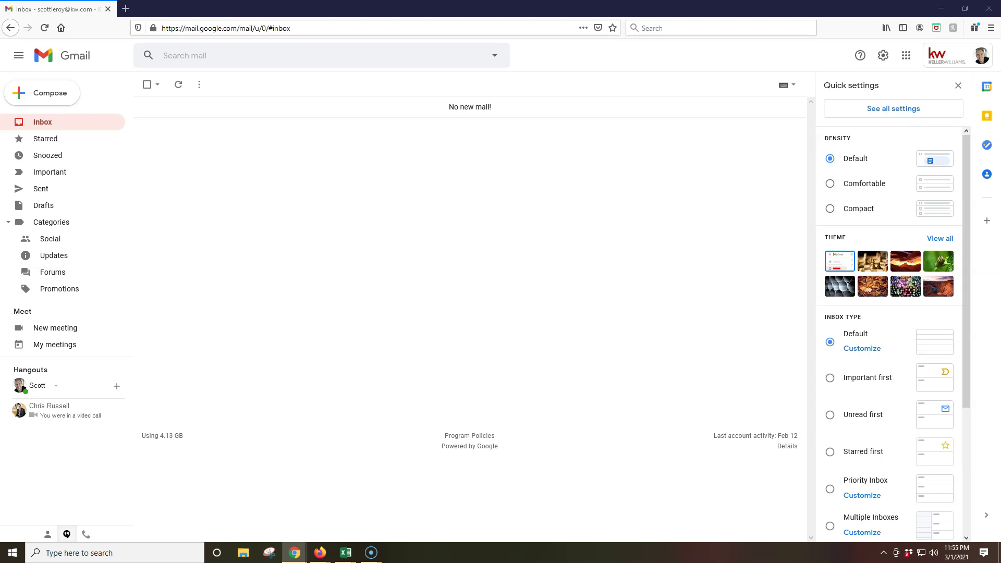
click(930, 111)
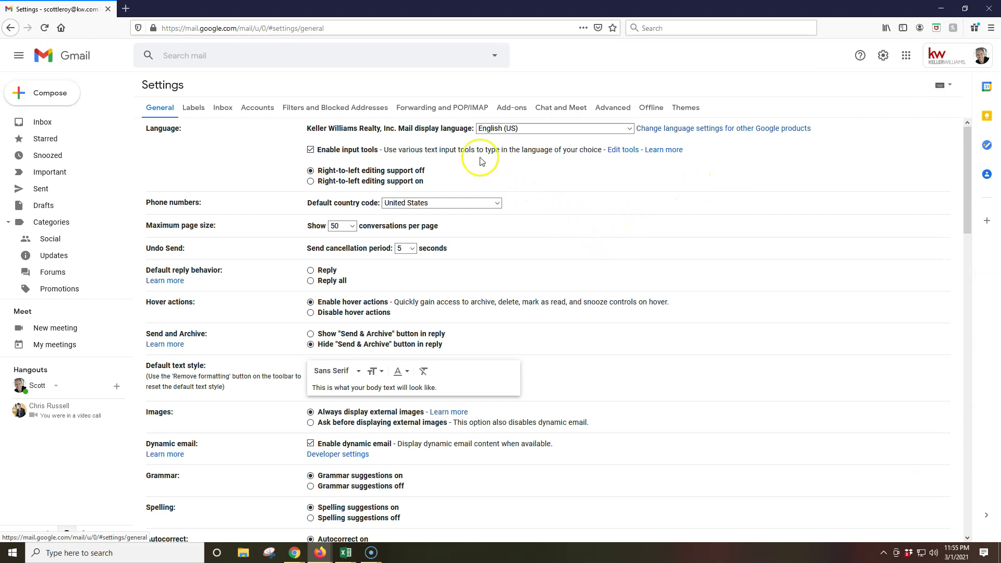
Step: On the Forwarding and POP/IMAP tab, add the new business e-mail address as a forwarding address
click(444, 109)
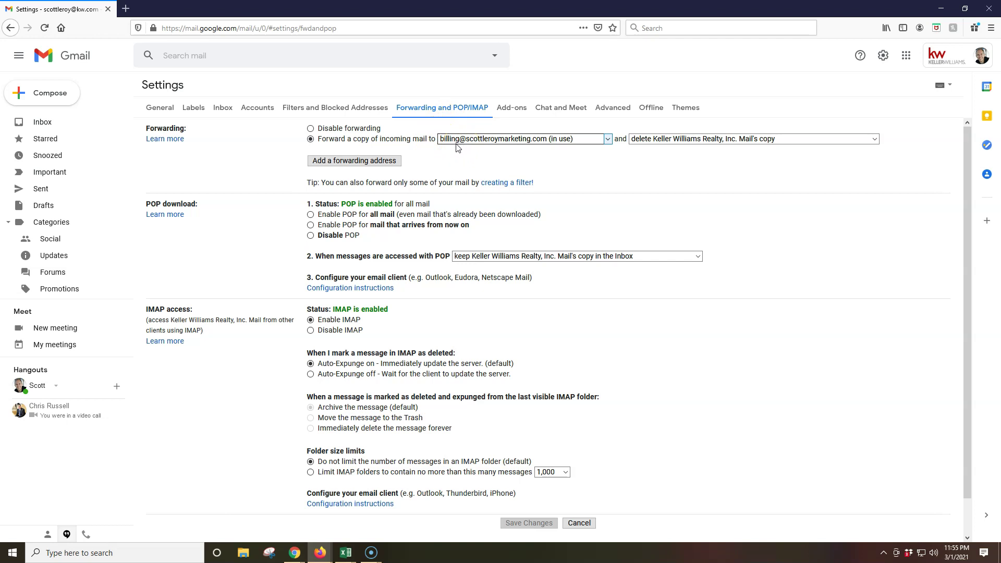
click(356, 164)
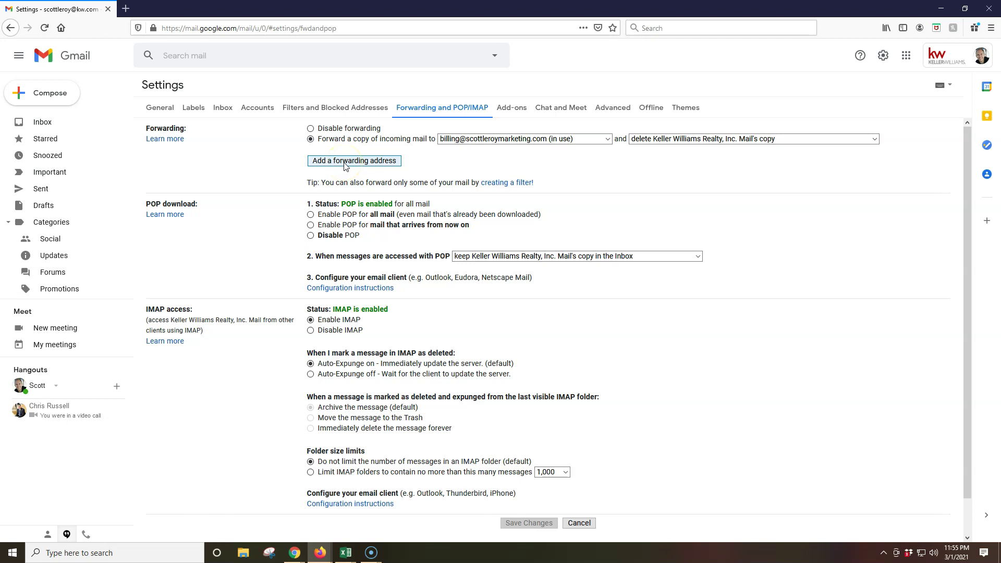
click(344, 163)
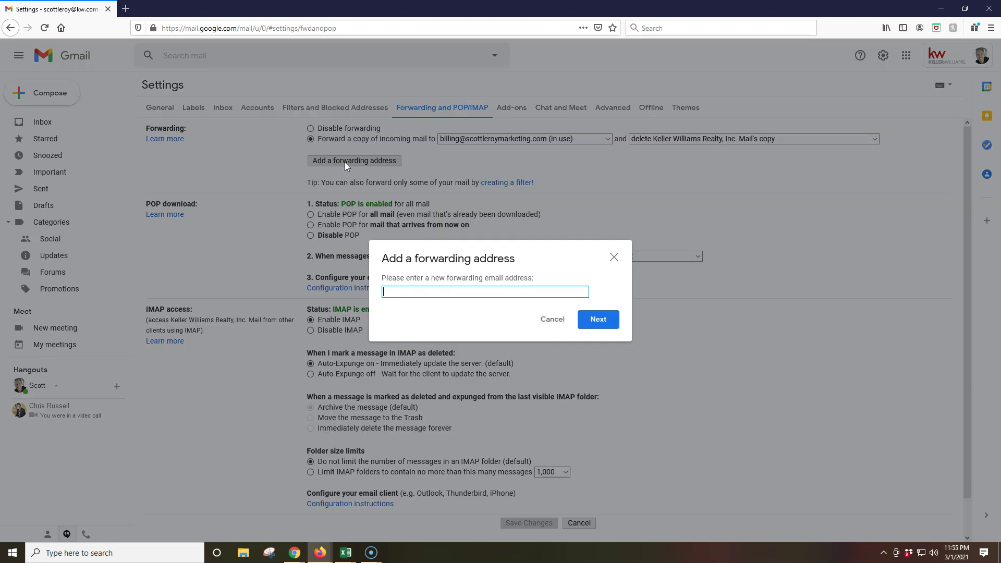
click(421, 291)
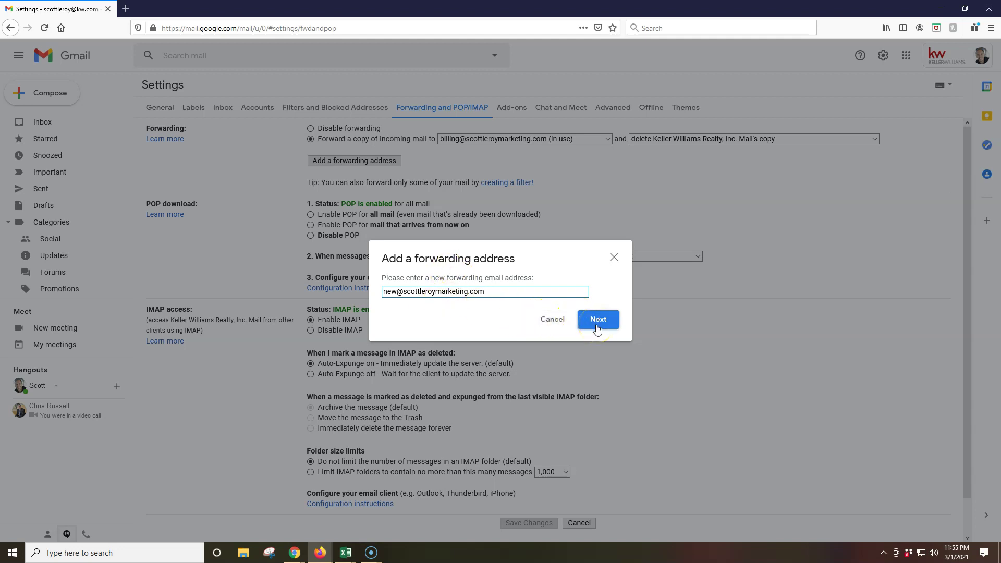
click(598, 320)
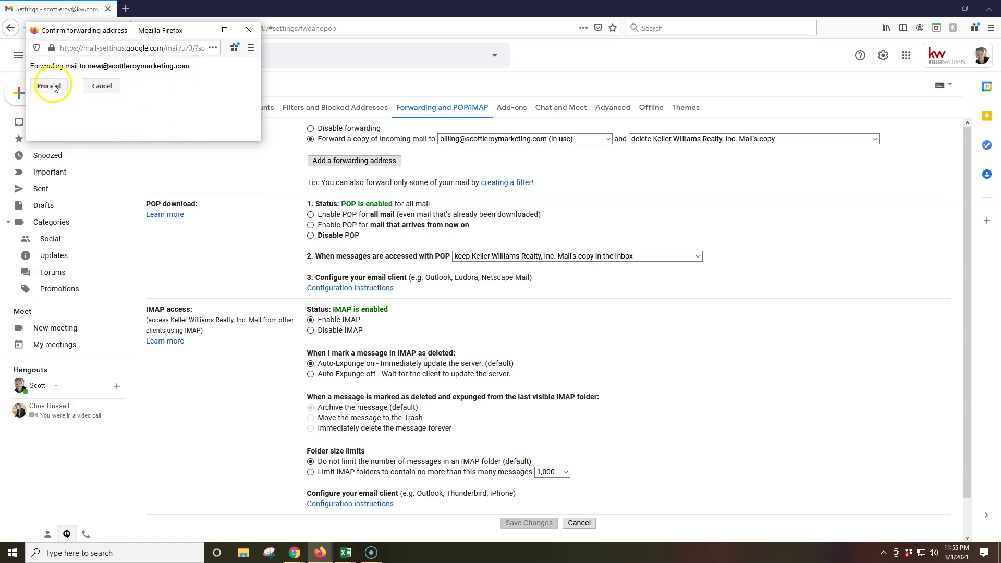
click(49, 85)
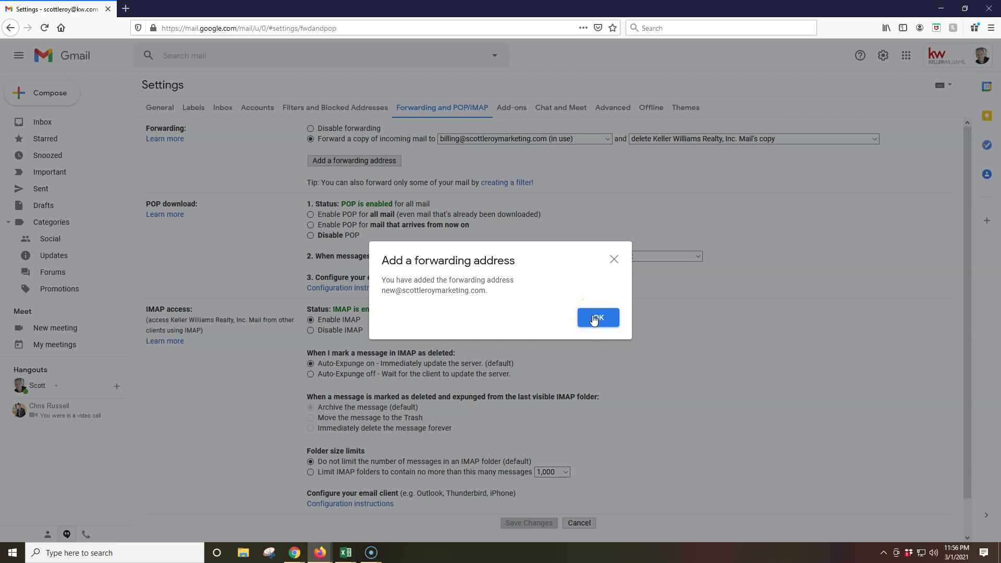
click(594, 320)
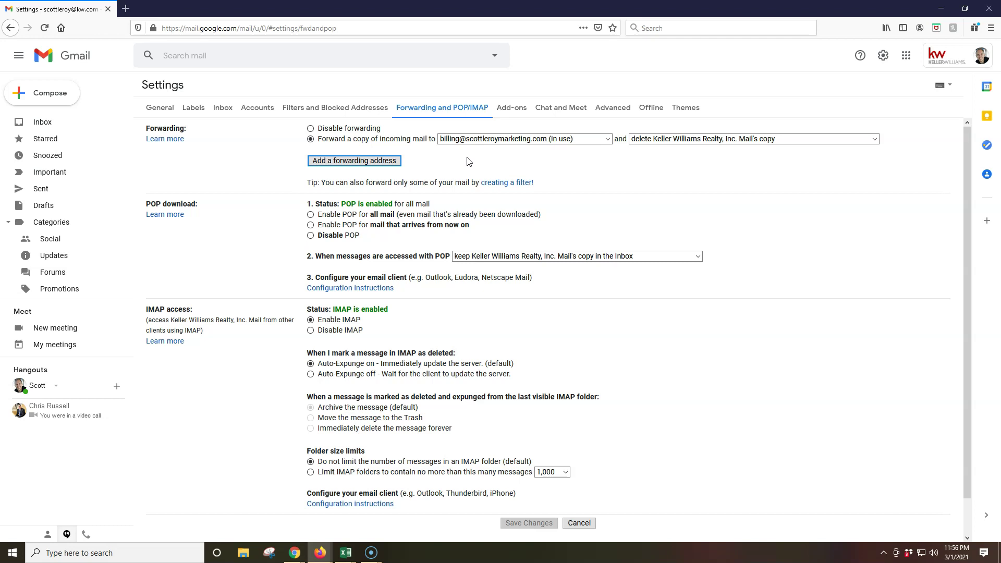
click(471, 164)
click(486, 140)
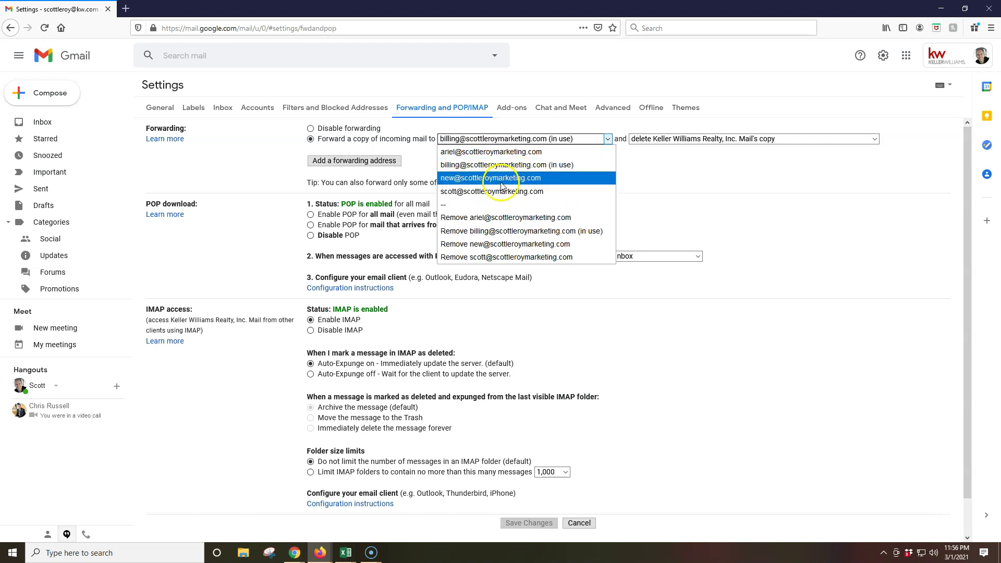
click(580, 139)
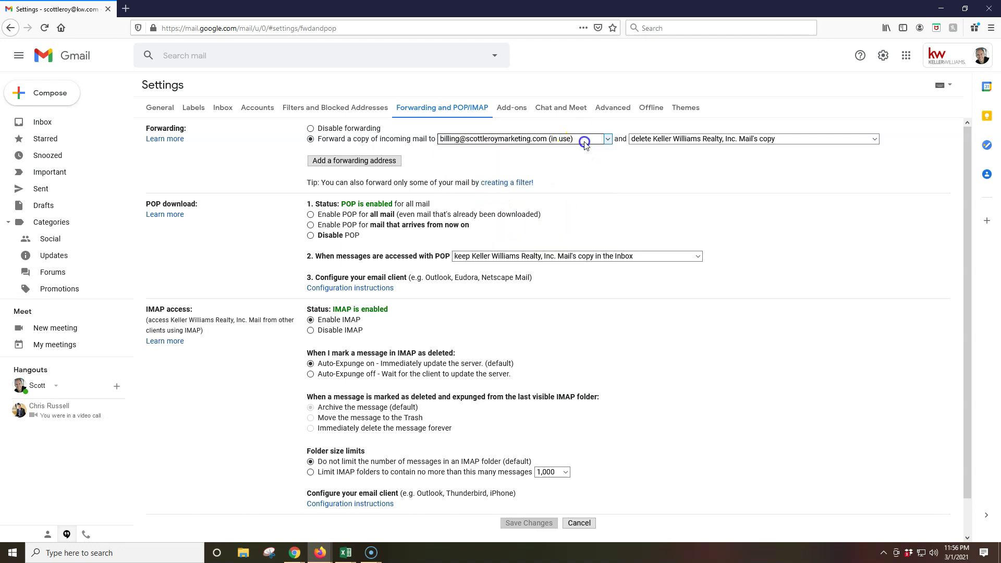
click(689, 138)
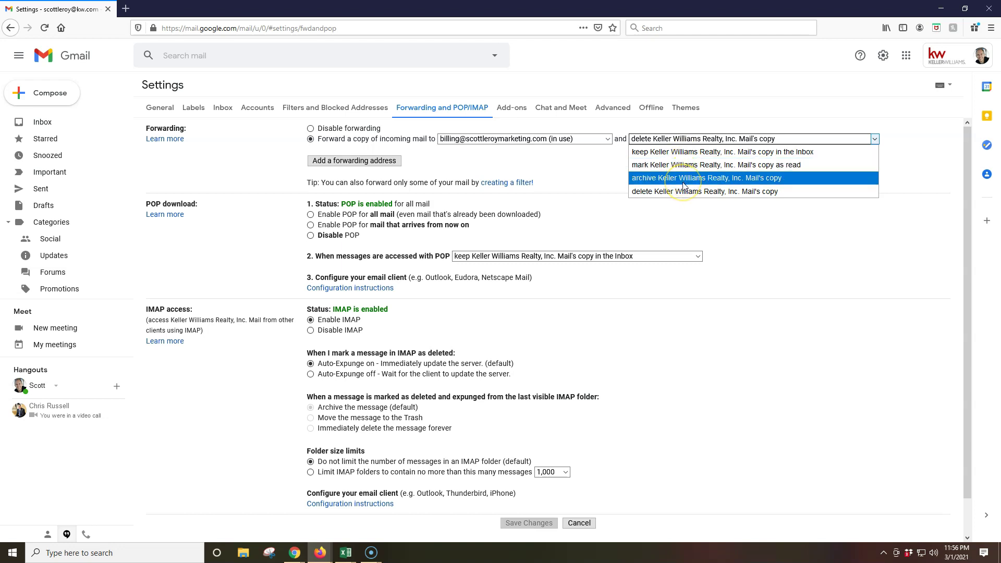
click(668, 191)
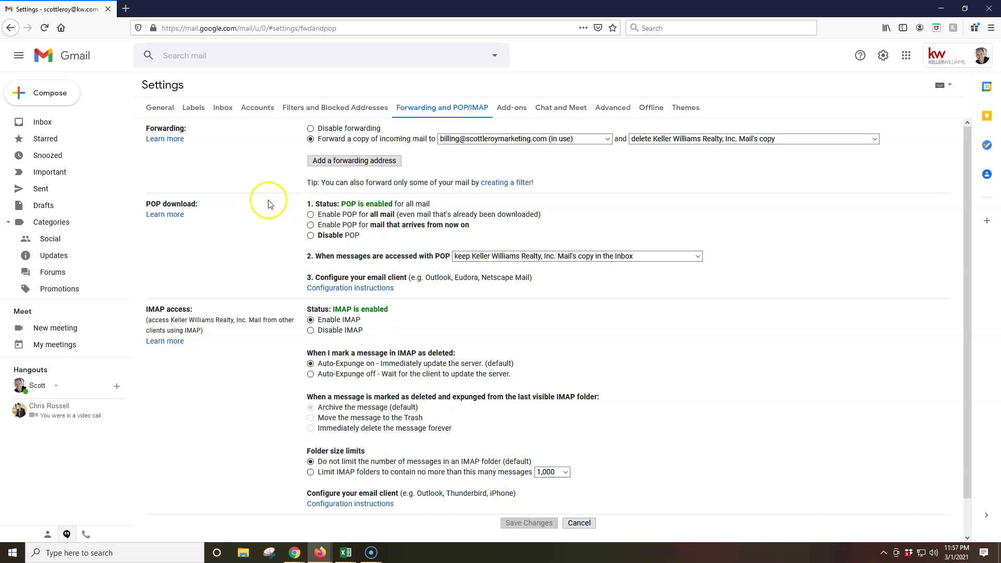
Step: Return to the General tab and scroll down to the Vacation responder options
click(166, 112)
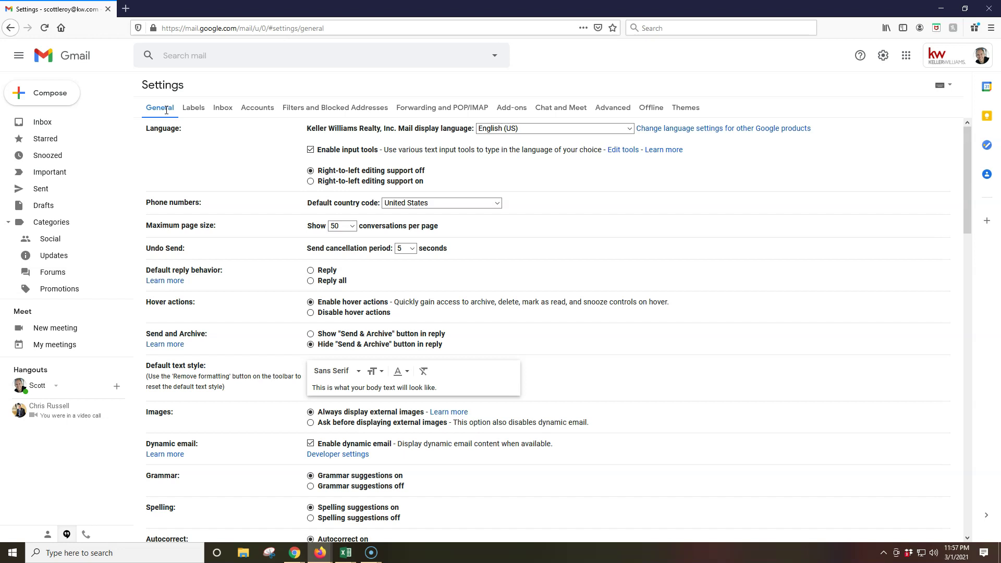
click(167, 113)
scroll(245, 227, down, 8)
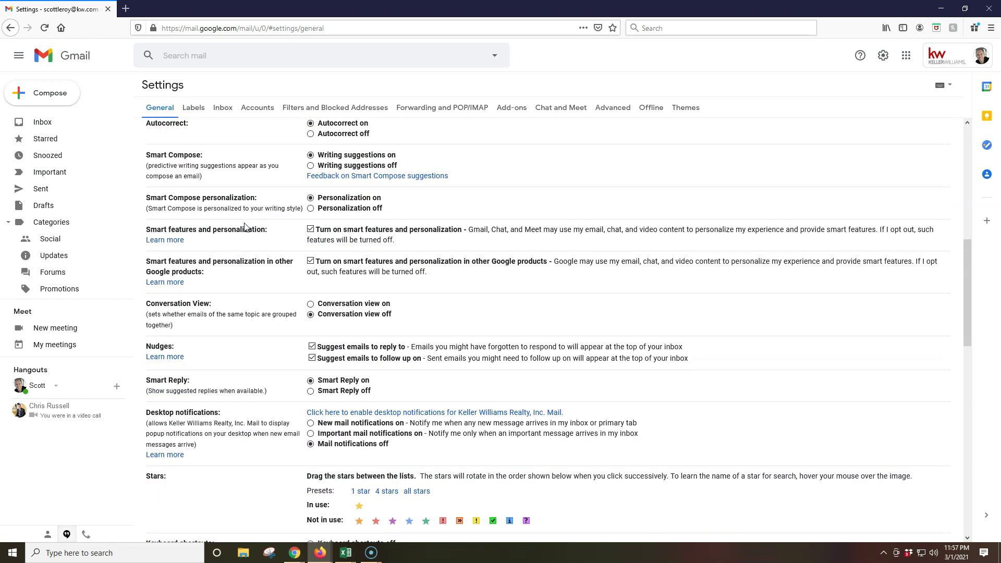
scroll(245, 226, down, 7)
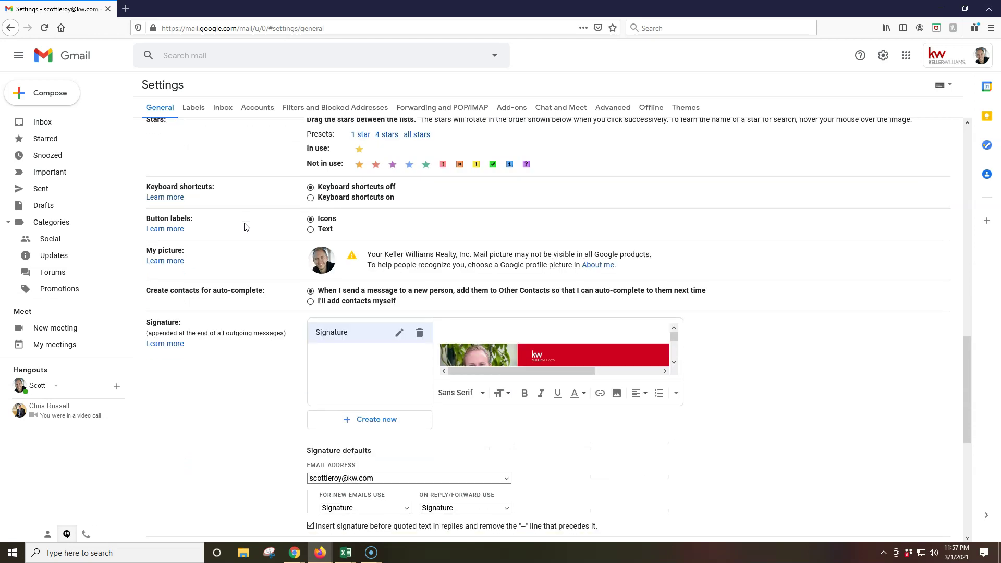
scroll(245, 227, down, 6)
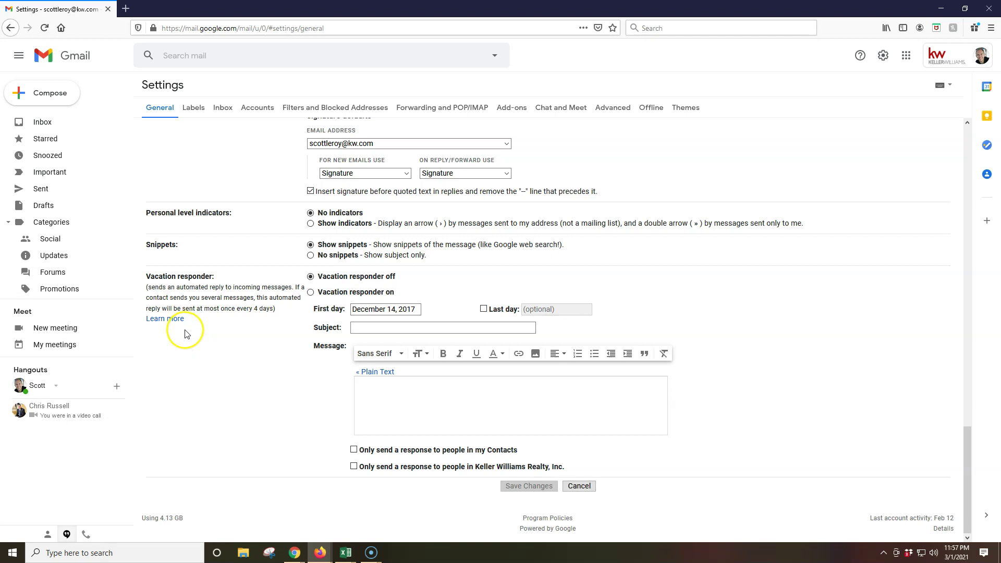
Step: Turn the vacation responder on, with a subject announcing the company's new email
click(310, 292)
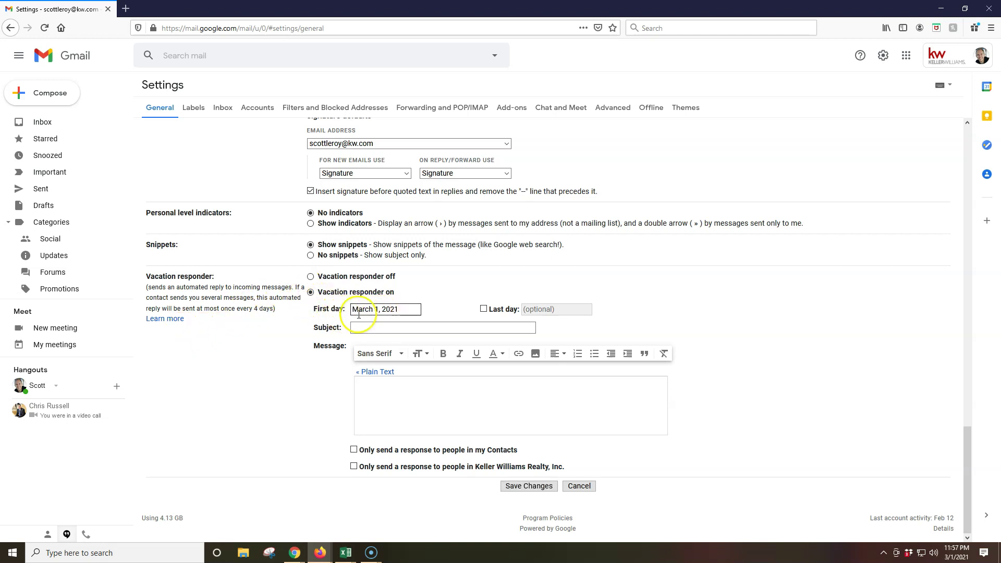
click(379, 327)
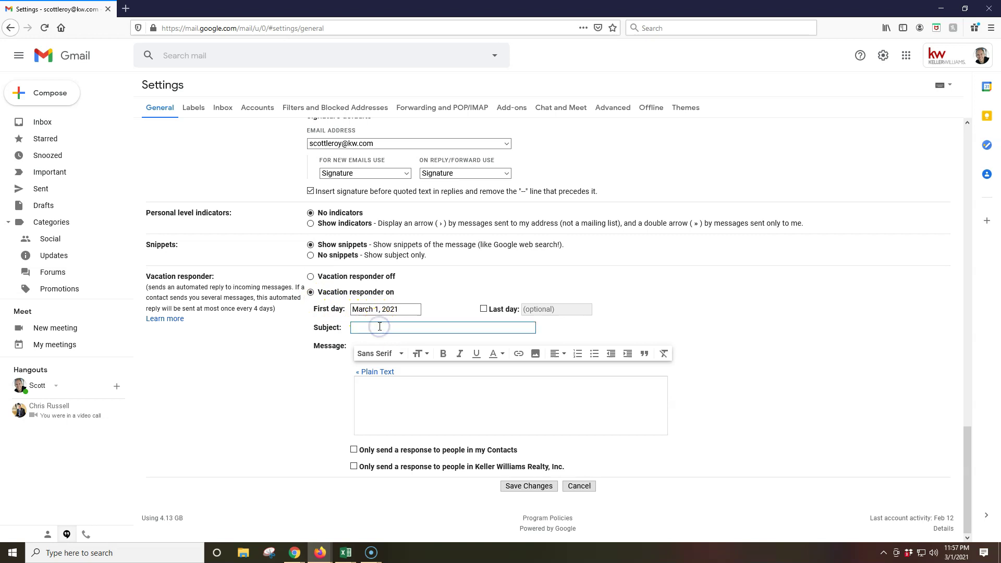
Step: Write the reply message: greeting, the new address to use going forward, and 'Have a great day today'
click(420, 385)
text(Hello!)
key(Return)
text(Thank you fo)
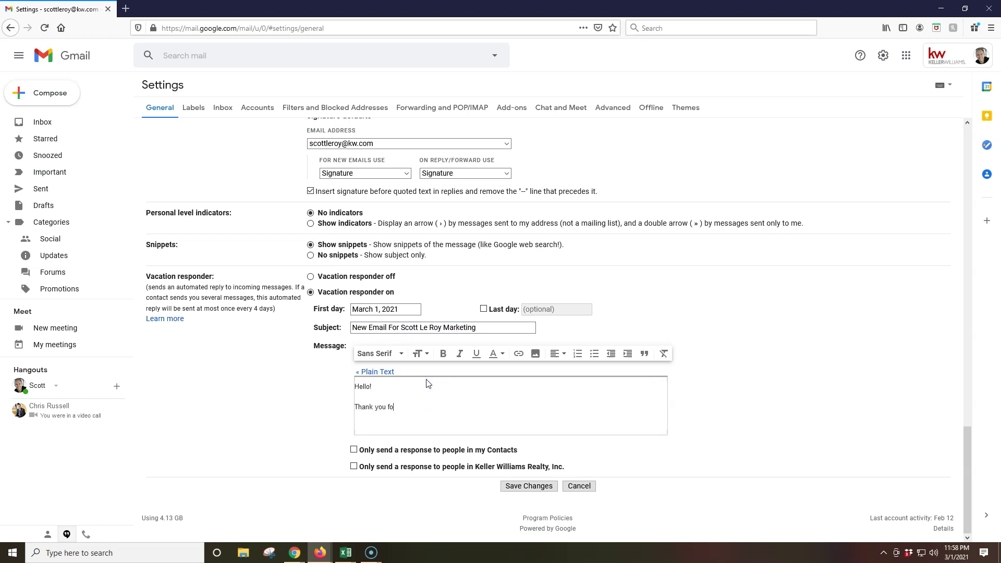
text(r reaching out!  Pleaseb s)
key(BackSpace)
key(BackSpace)
key(BackSpace)
text(be sure to use my new eamil o)
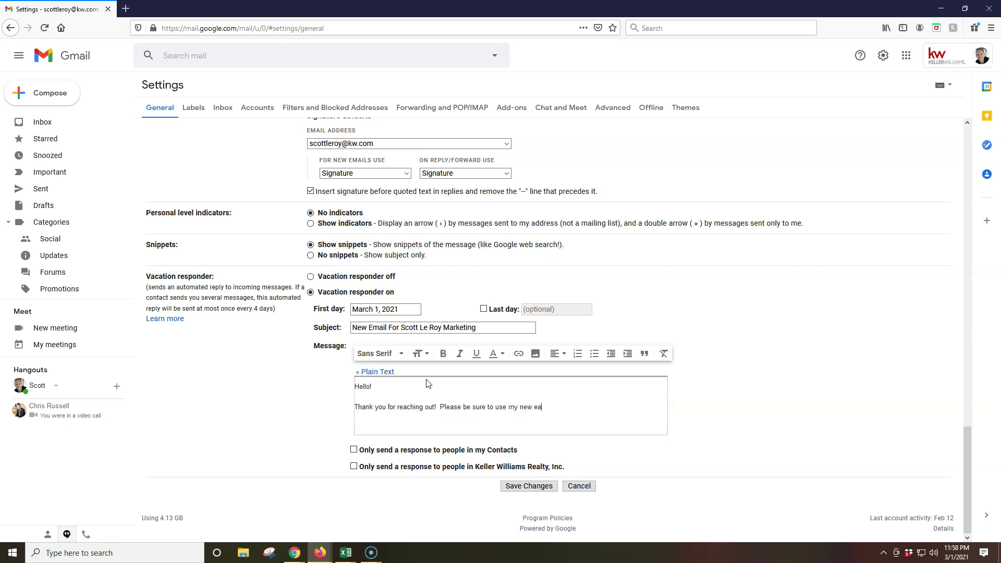
key(BackSpace)
key(BackSpace)
key(BackSpace)
key(BackSpace)
key(BackSpace)
key(BackSpace)
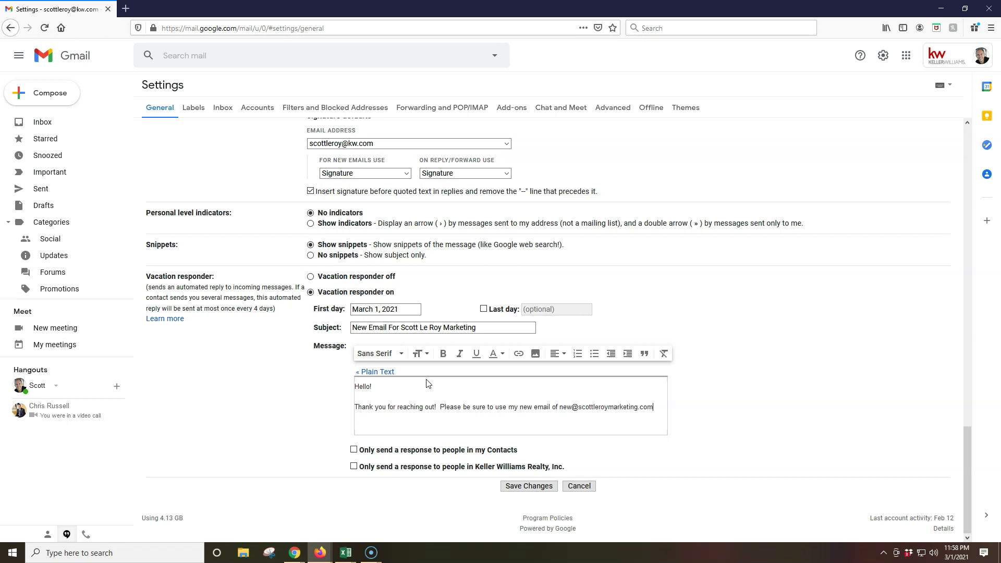
text( moving forward. Your email has been forwar)
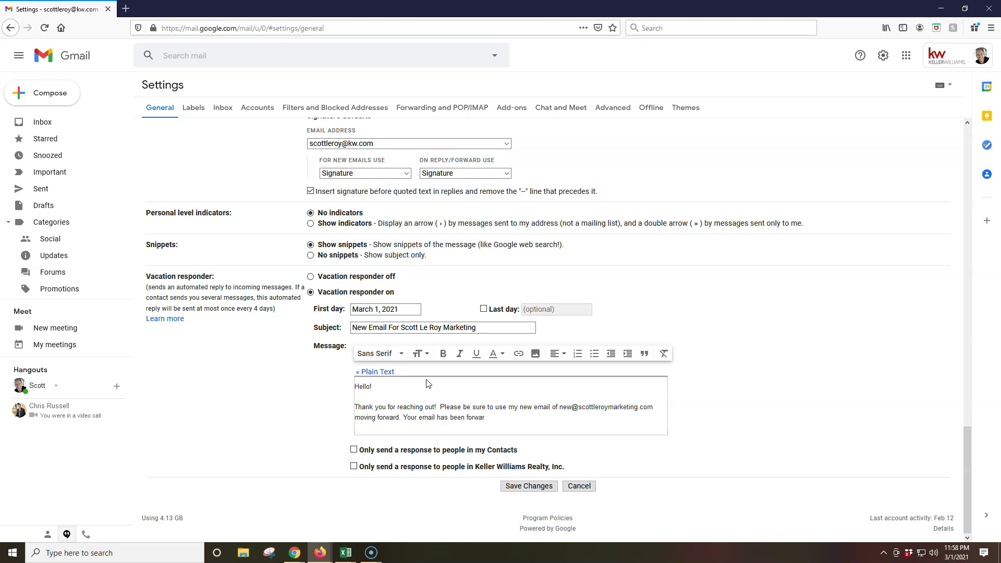
text(ded and I look forward to replying as soon as possible.)
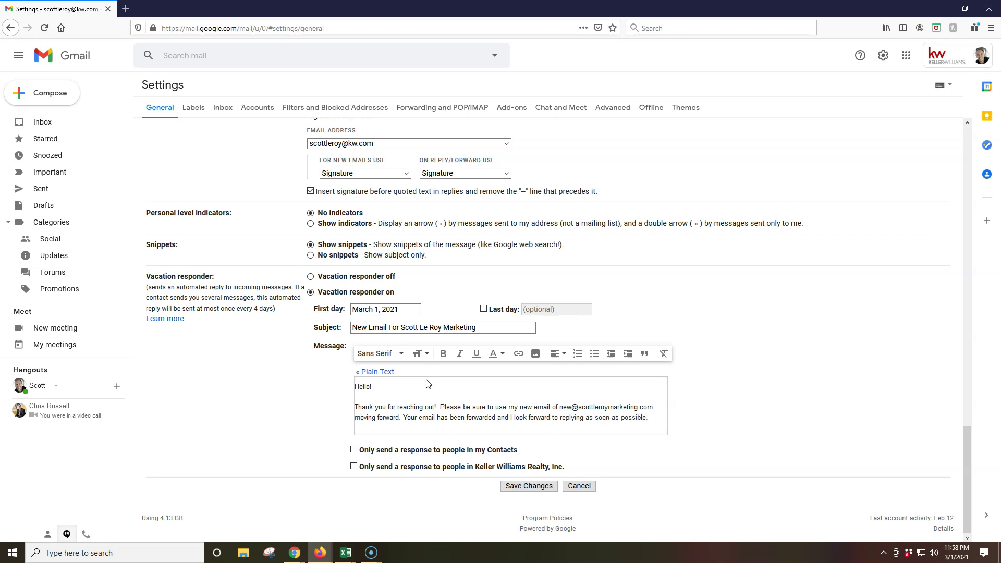
key(Return)
text(Have a gre)
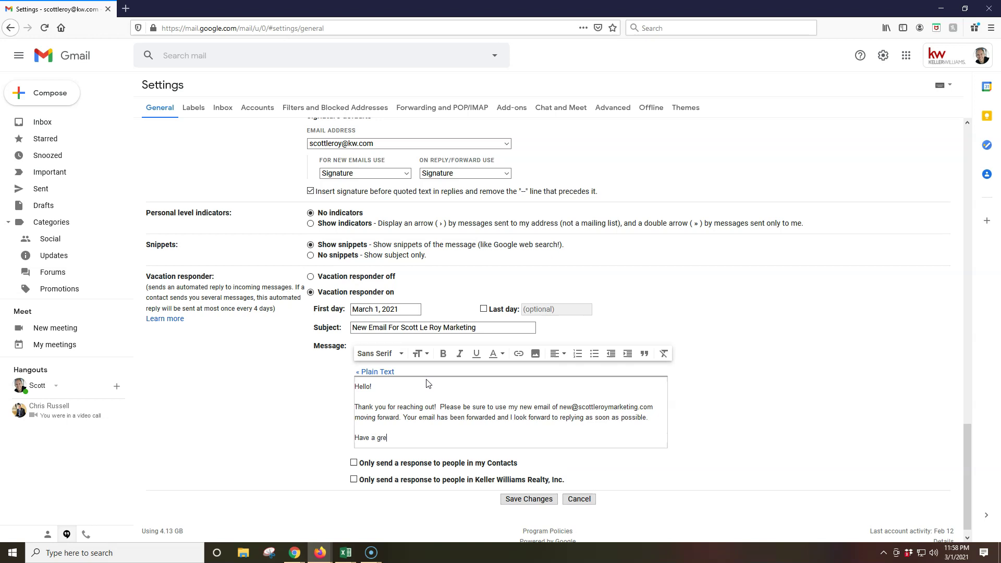
text(at day today!)
click(366, 488)
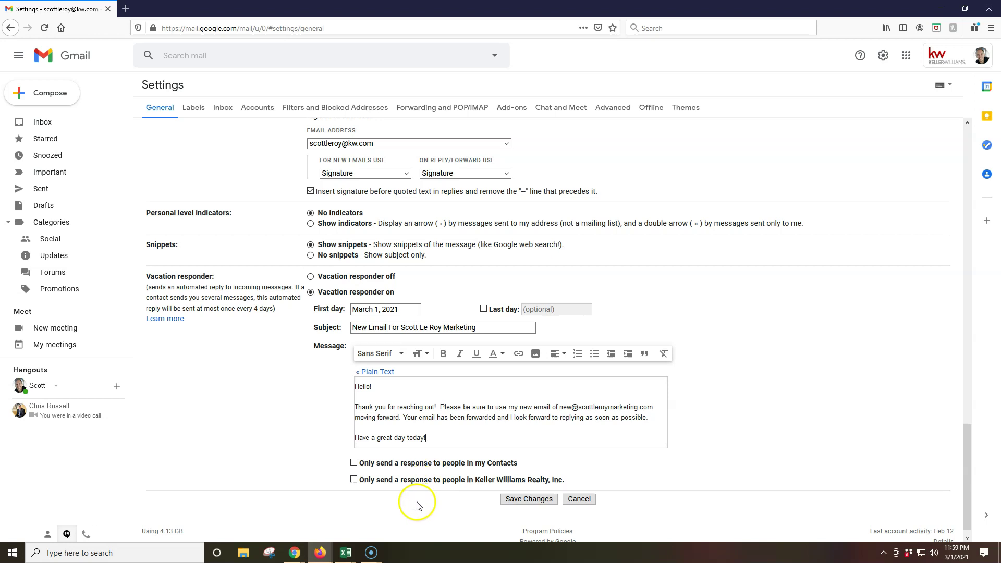
Step: Save the settings so the vacation auto-reply becomes active
click(433, 447)
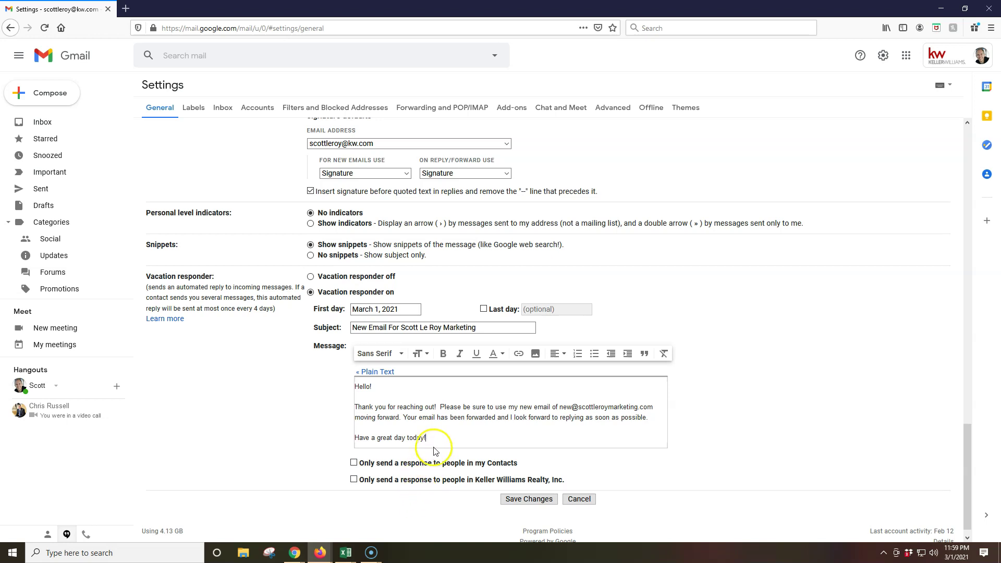
click(521, 501)
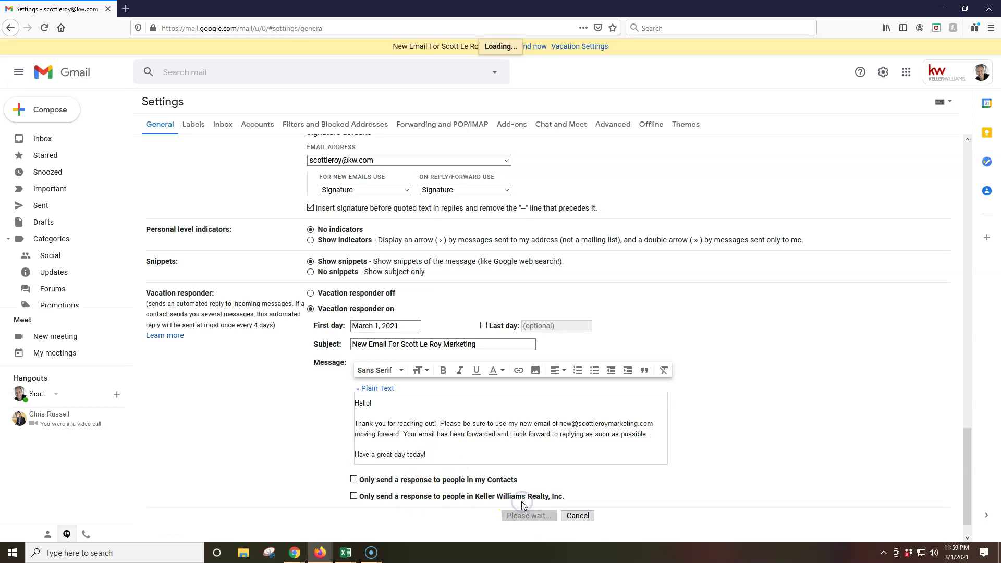